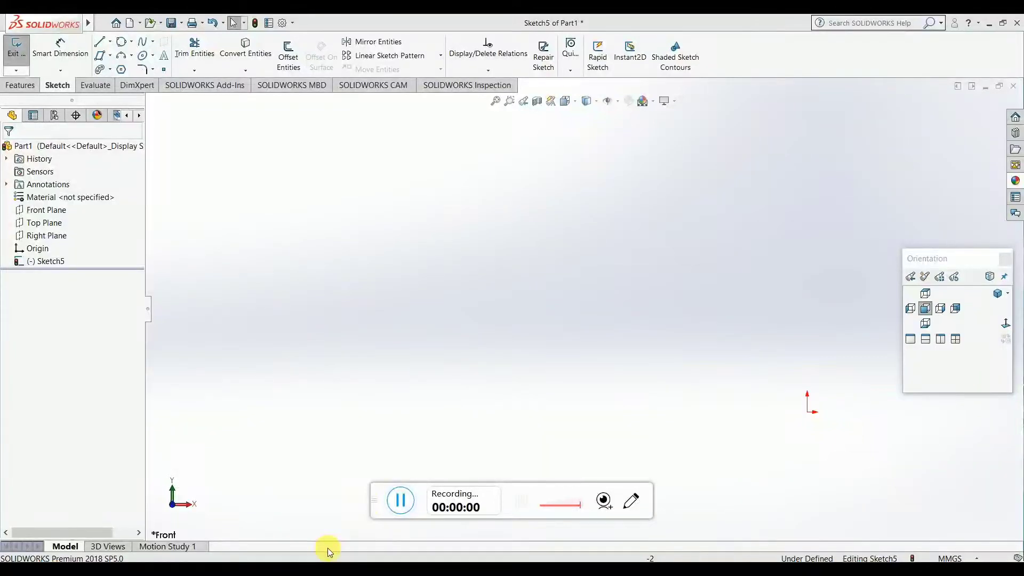
Browse the fillet and ellipse flyouts on the Sketch toolbar, then activate the full Ellipse tool.
{"action": "left_click_drag", "start_coordinate": [379, 499], "coordinate": [375, 560]}
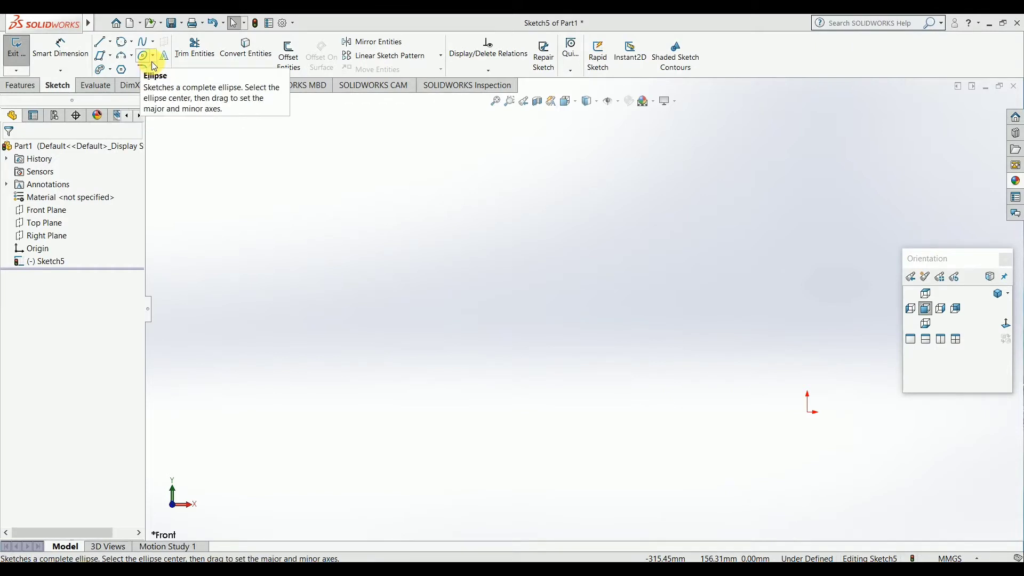
{"action": "left_click", "coordinate": [154, 70]}
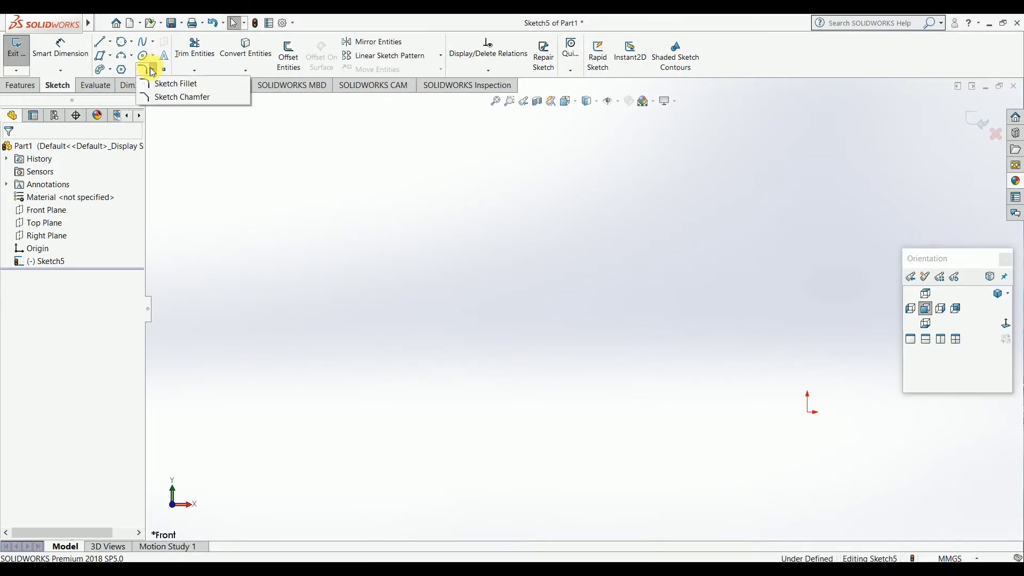
{"action": "left_click", "coordinate": [185, 129]}
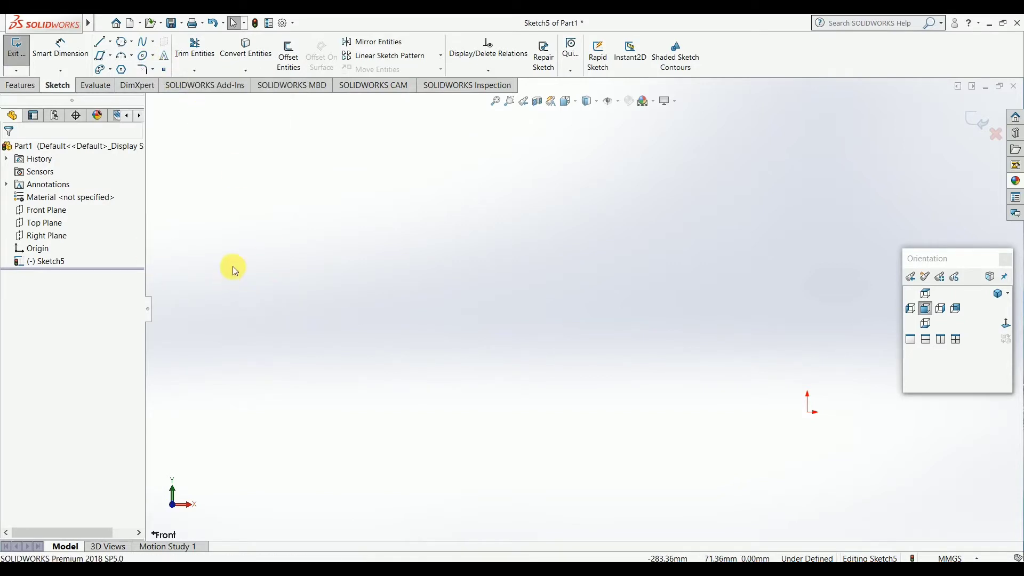
{"action": "left_click", "coordinate": [154, 56]}
{"action": "left_click", "coordinate": [153, 56]}
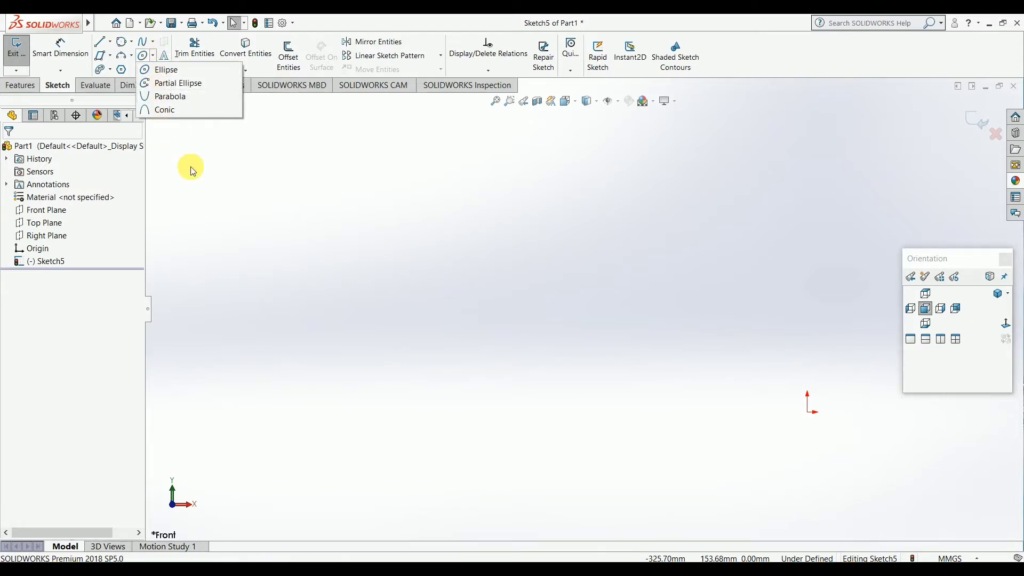
{"action": "left_click", "coordinate": [155, 69]}
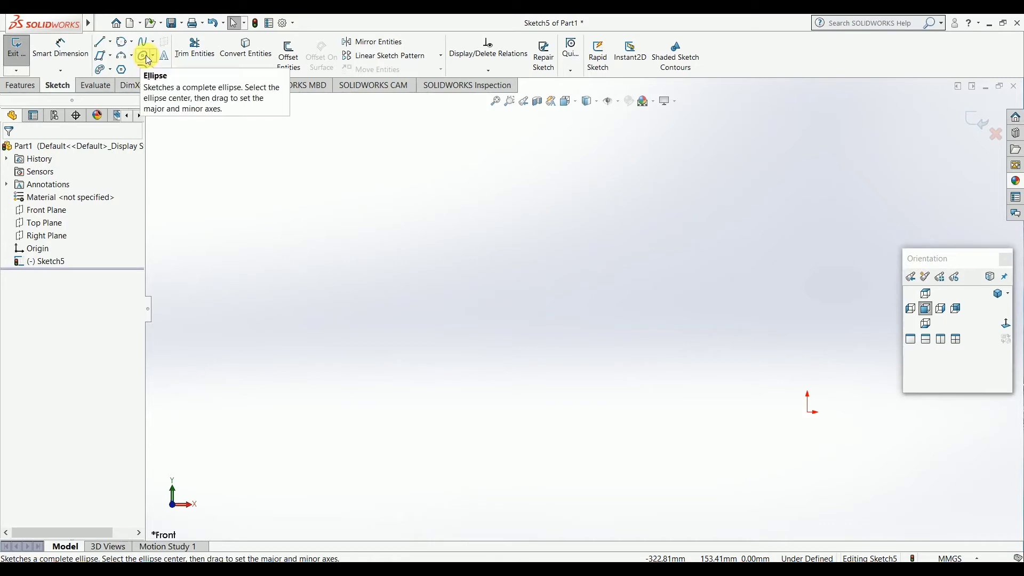
{"action": "left_click", "coordinate": [149, 60]}
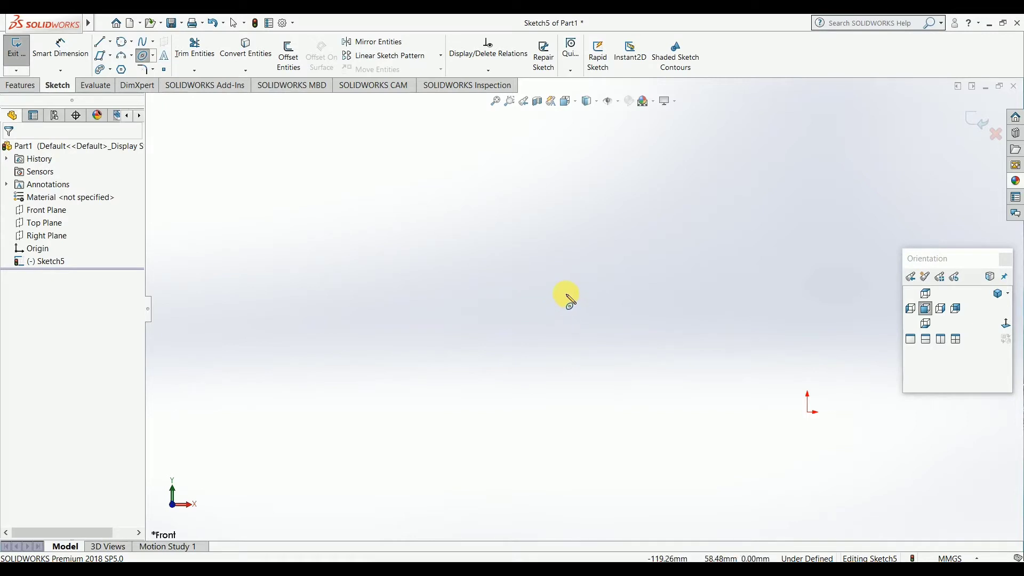
Draw a horizontal ellipse at sketch centre, major radius about 74.69 and minor about 26.56.
{"action": "left_click", "coordinate": [476, 292]}
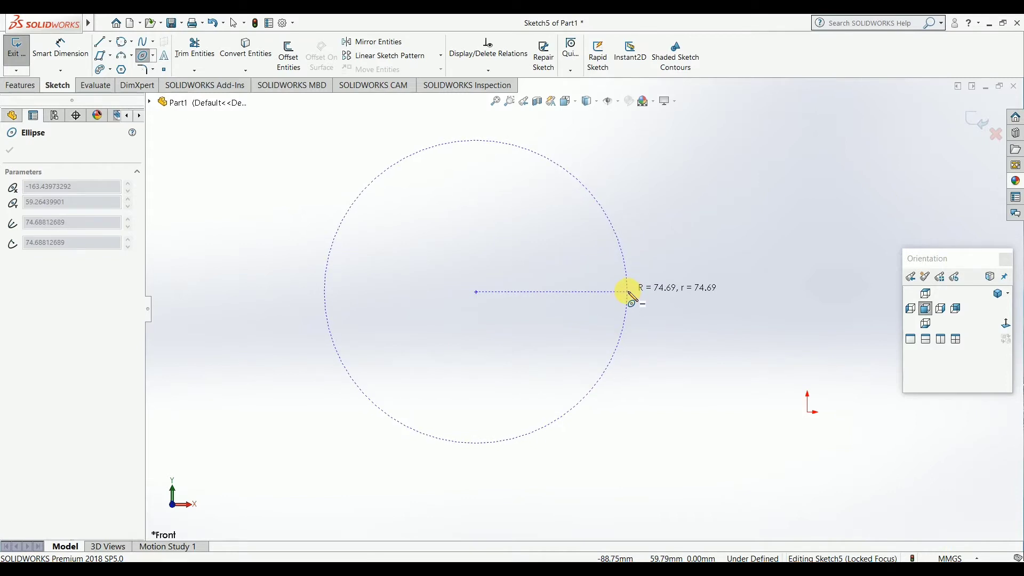
{"action": "left_click", "coordinate": [630, 292]}
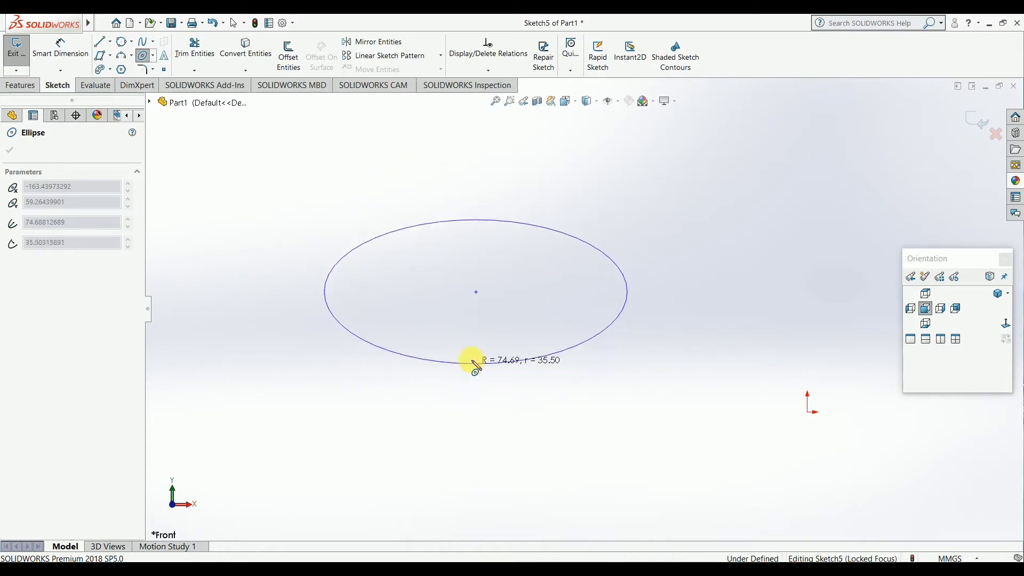
{"action": "left_click", "coordinate": [477, 347]}
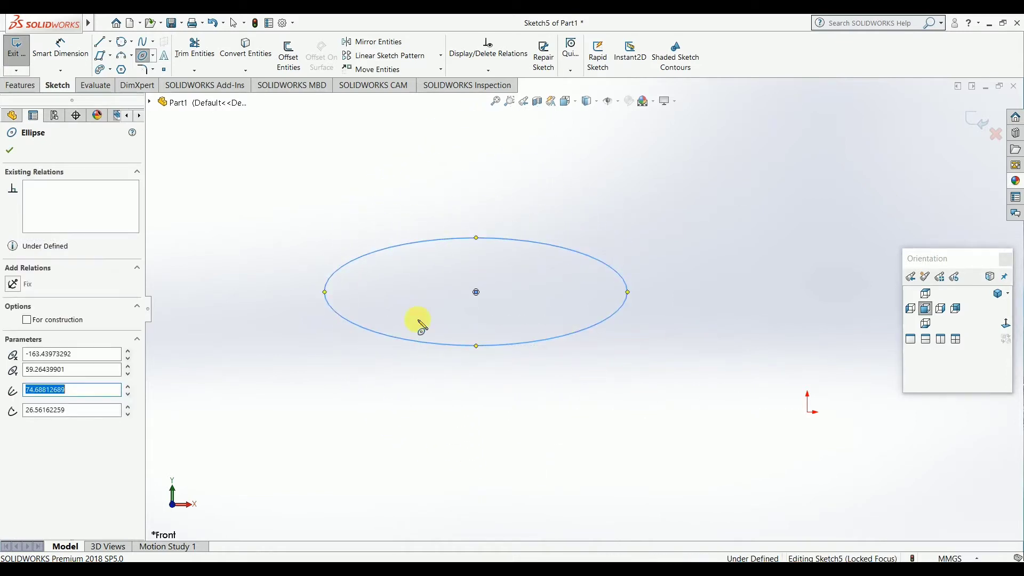
{"action": "key", "text": "Escape"}
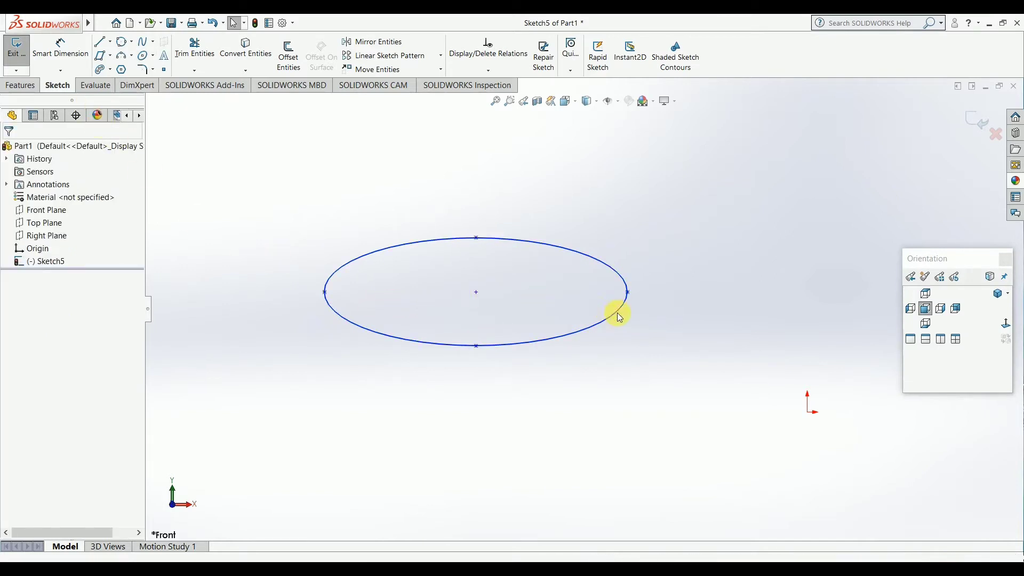
Draw an upright ellipse above the first, major radius about 82.81 and minor about 27.55.
{"action": "left_click", "coordinate": [152, 55]}
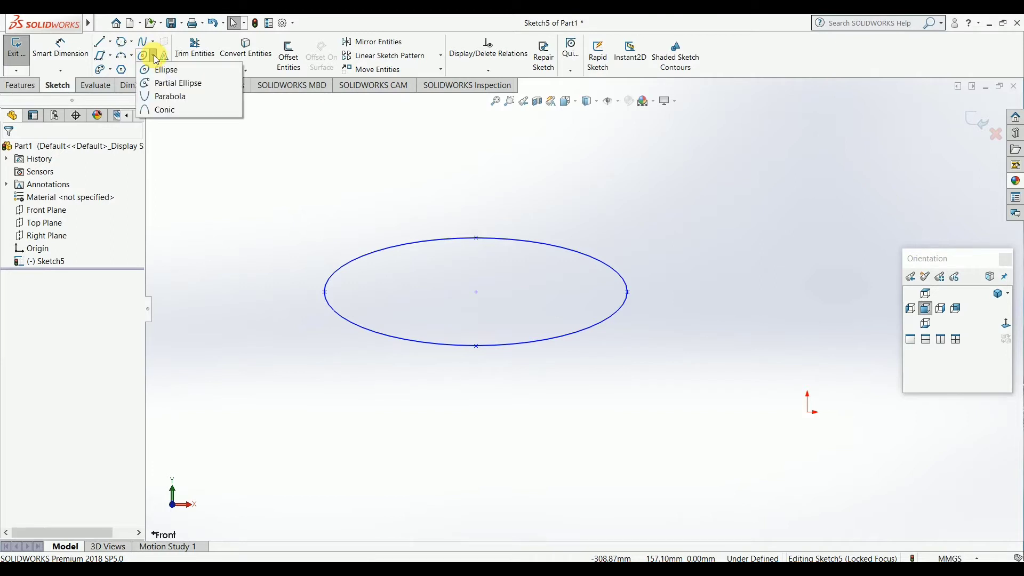
{"action": "left_click", "coordinate": [153, 57]}
{"action": "left_click", "coordinate": [160, 70]}
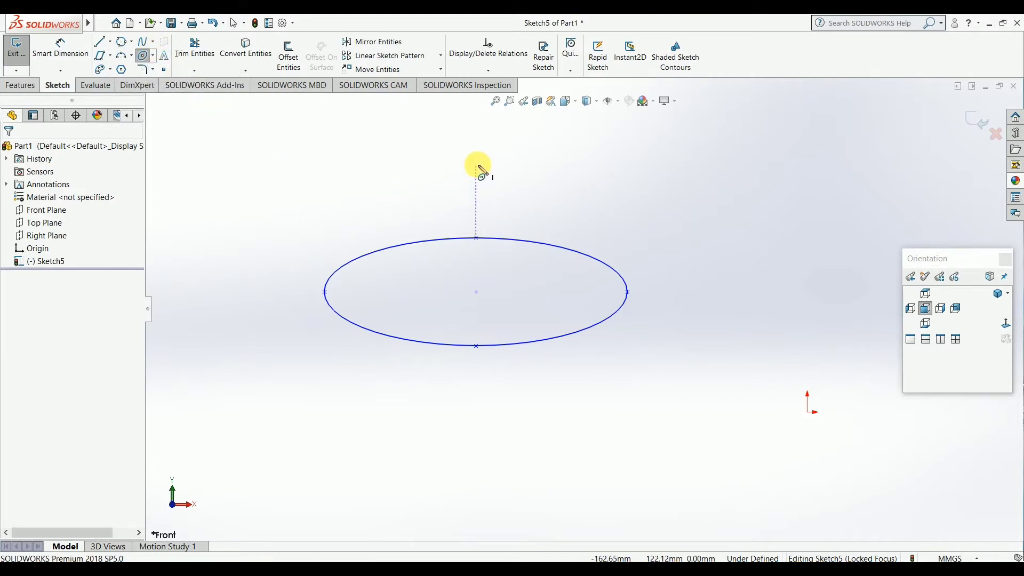
{"action": "left_click", "coordinate": [476, 164]}
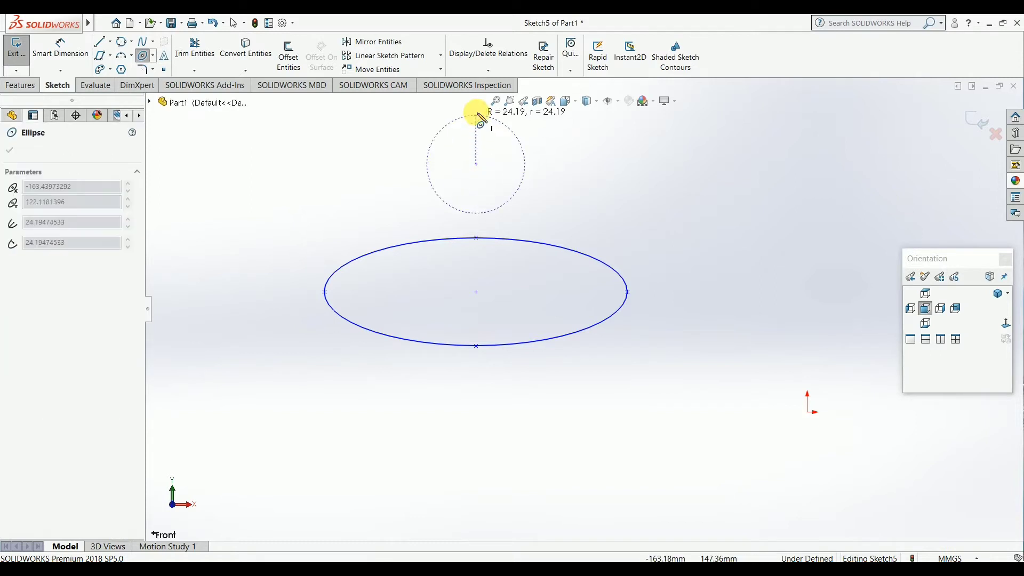
{"action": "scroll", "coordinate": [476, 115], "scroll_direction": "down", "scroll_amount": 1}
{"action": "scroll", "coordinate": [512, 160], "scroll_direction": "up", "scroll_amount": 2}
{"action": "scroll", "coordinate": [503, 130], "scroll_direction": "up", "scroll_amount": 1}
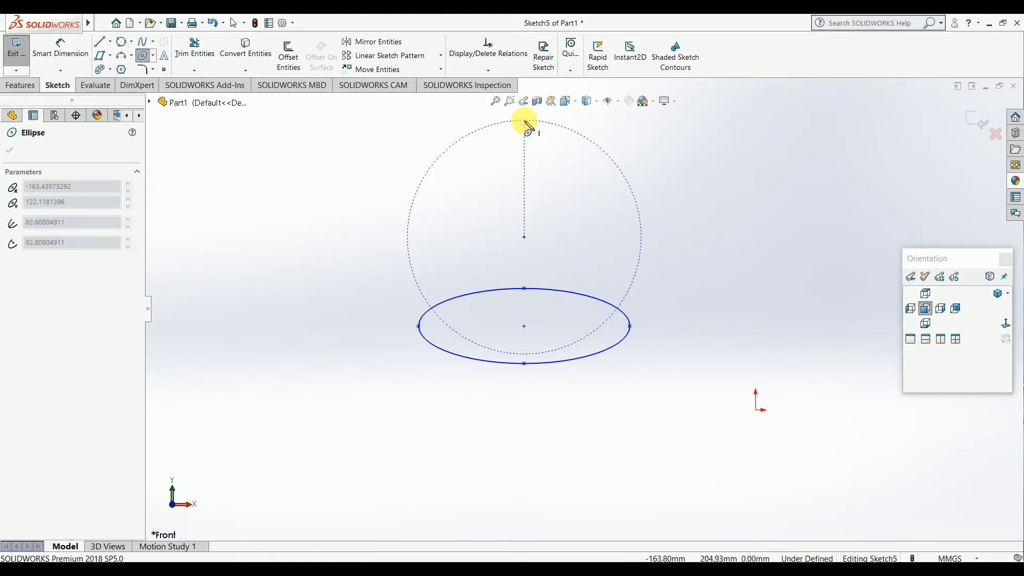
{"action": "left_click", "coordinate": [525, 123]}
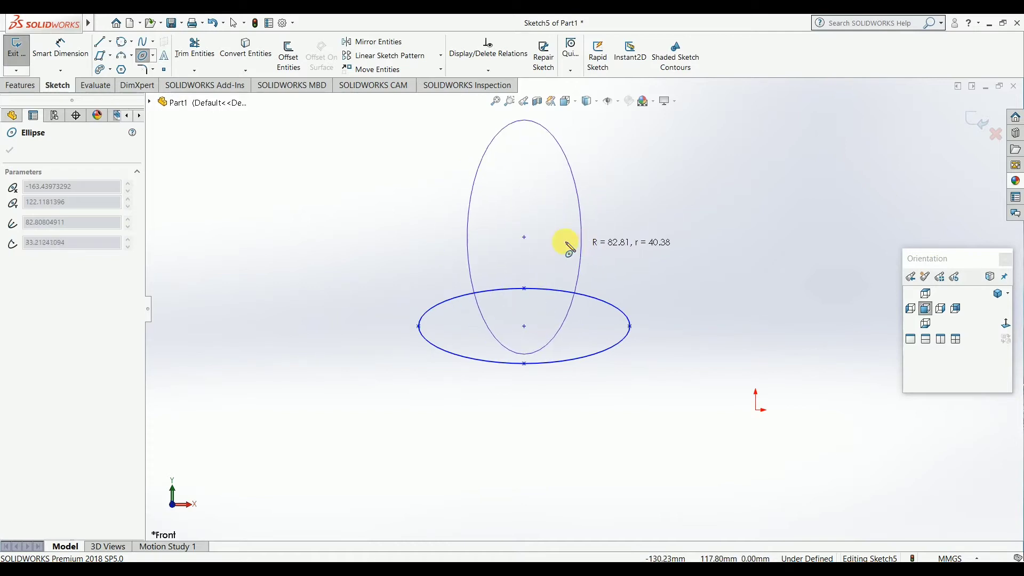
{"action": "left_click", "coordinate": [562, 241]}
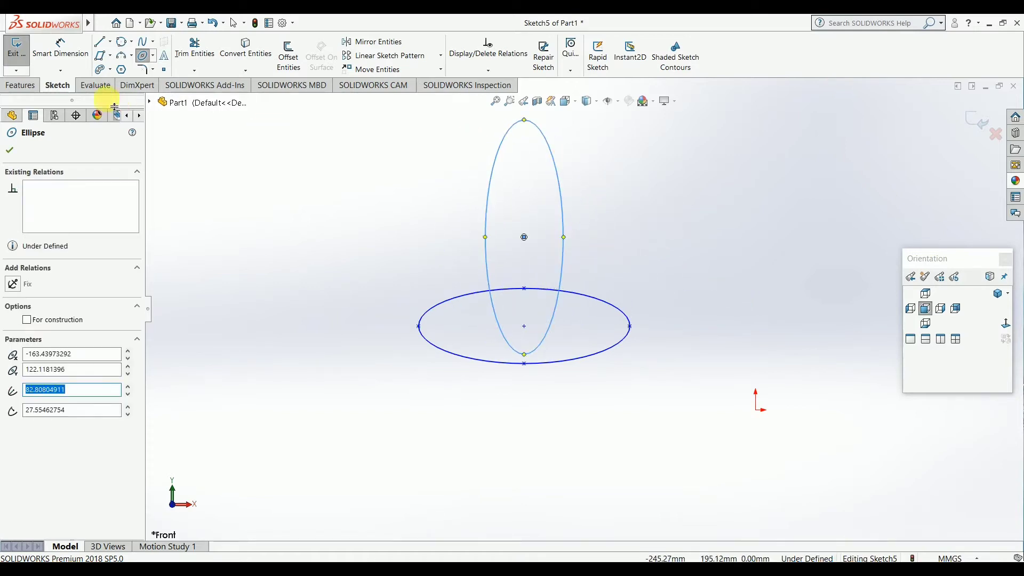
{"action": "left_click", "coordinate": [152, 55]}
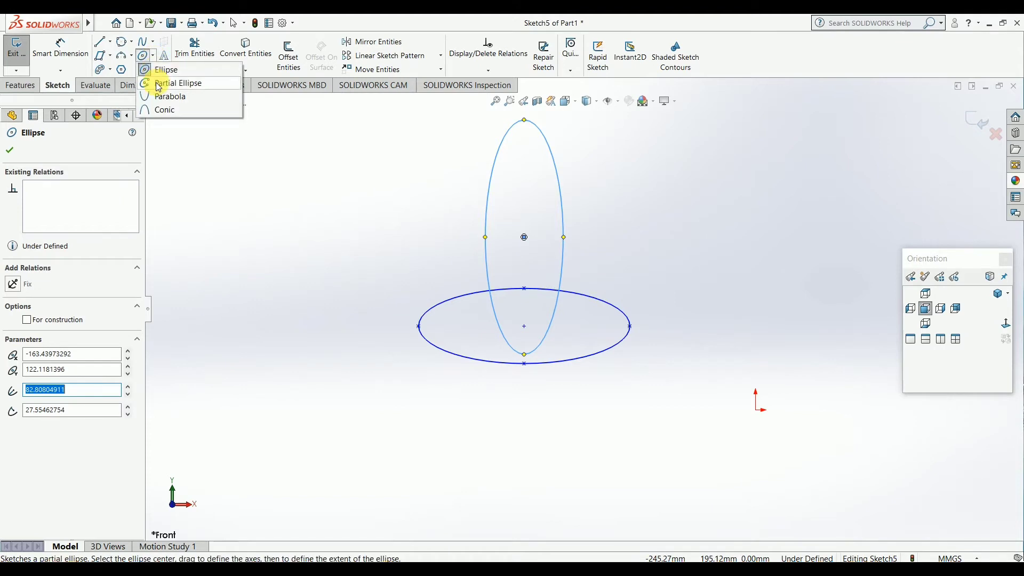
Draw a partial-ellipse arc right of the ellipses with radii about 122.33 and 82.22.
{"action": "scroll", "coordinate": [693, 335], "scroll_direction": "down", "scroll_amount": 2}
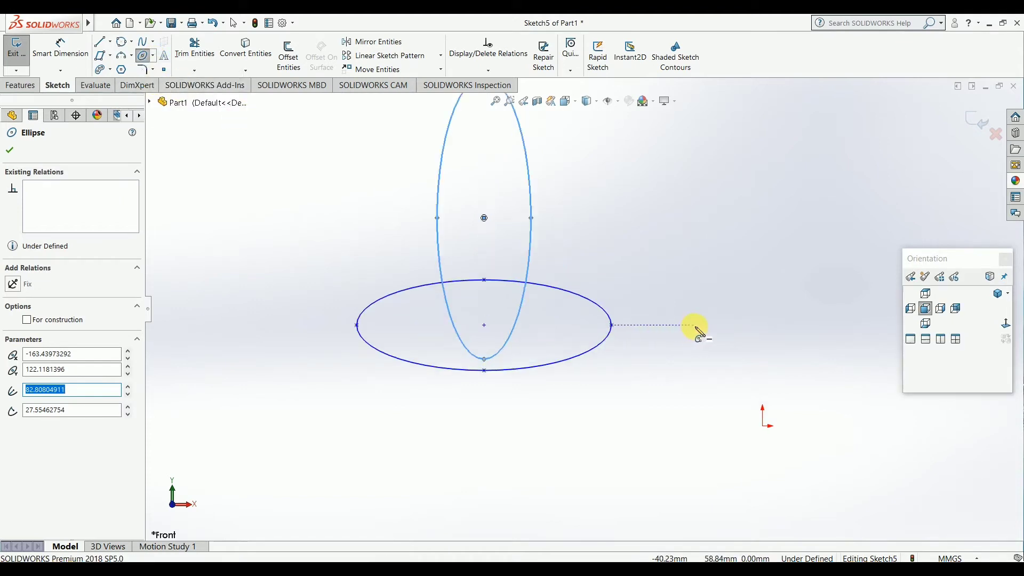
{"action": "scroll", "coordinate": [704, 321], "scroll_direction": "up", "scroll_amount": 3}
{"action": "scroll", "coordinate": [729, 251], "scroll_direction": "up", "scroll_amount": 2}
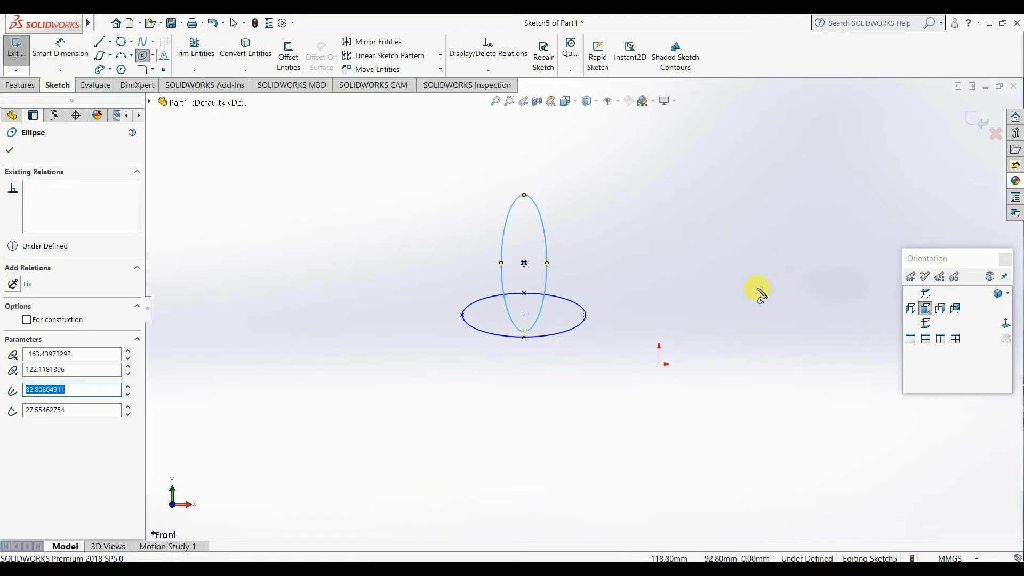
{"action": "left_click", "coordinate": [780, 267]}
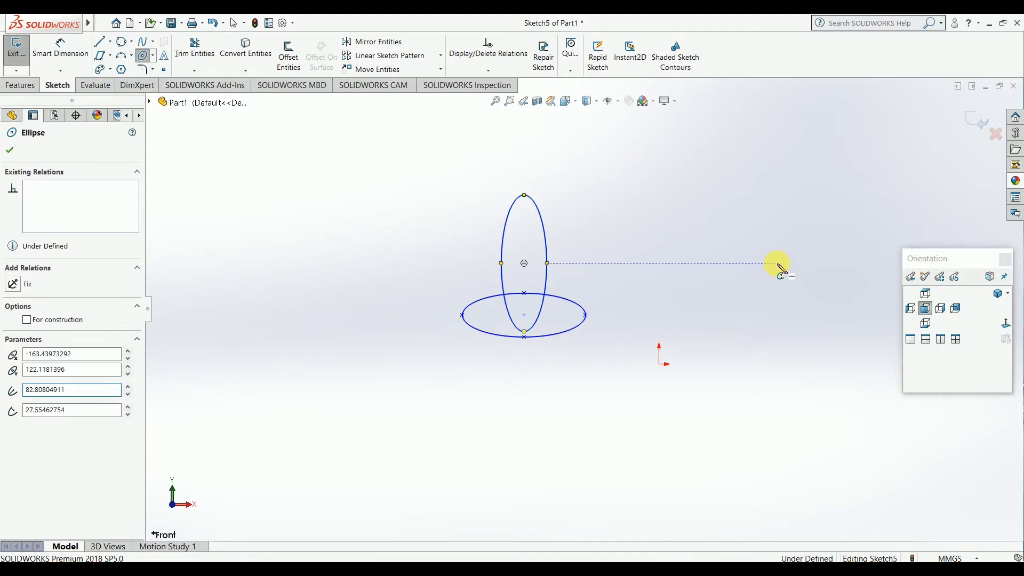
{"action": "left_click", "coordinate": [778, 264]}
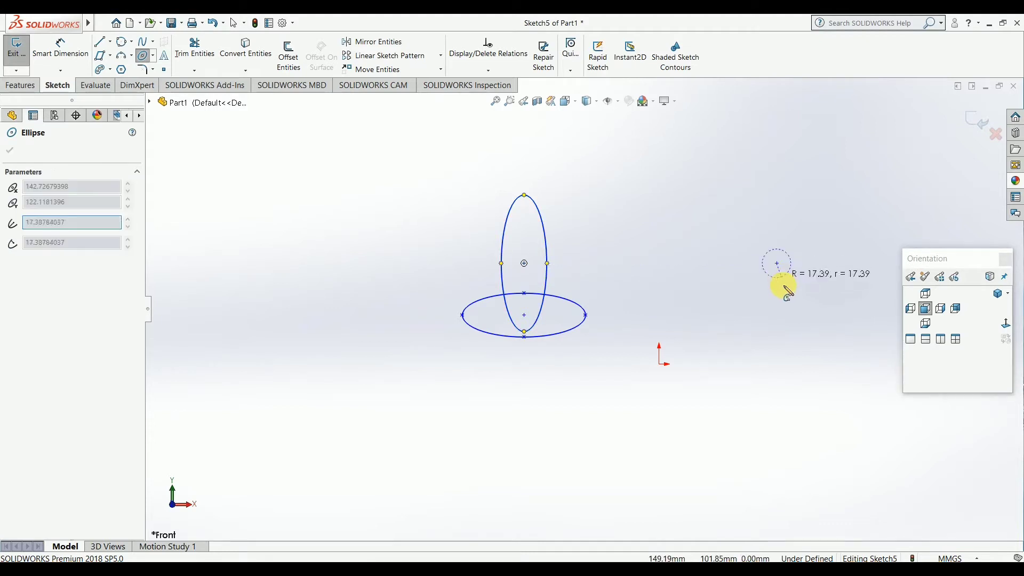
{"action": "left_click", "coordinate": [783, 364]}
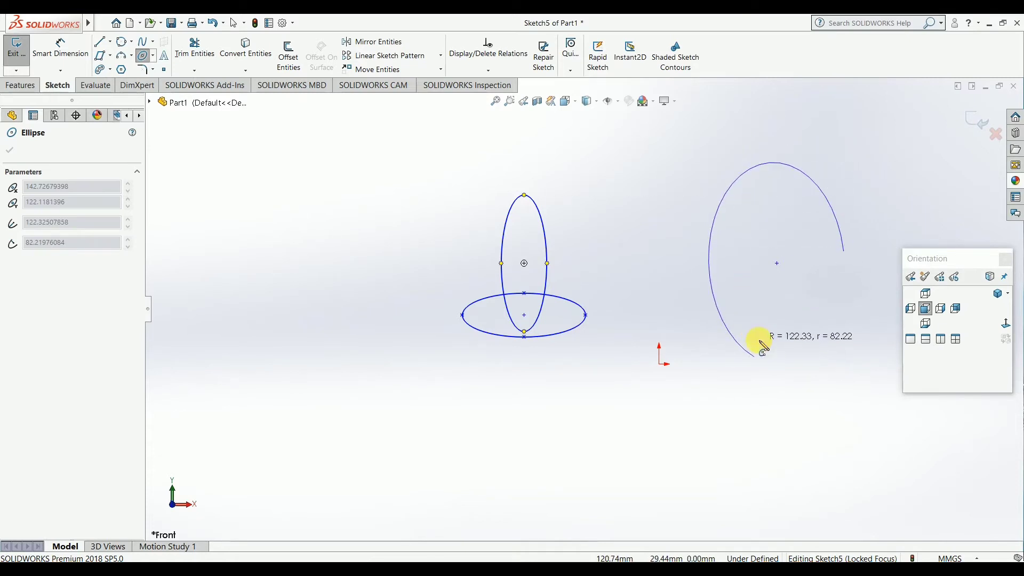
{"action": "left_click", "coordinate": [783, 364]}
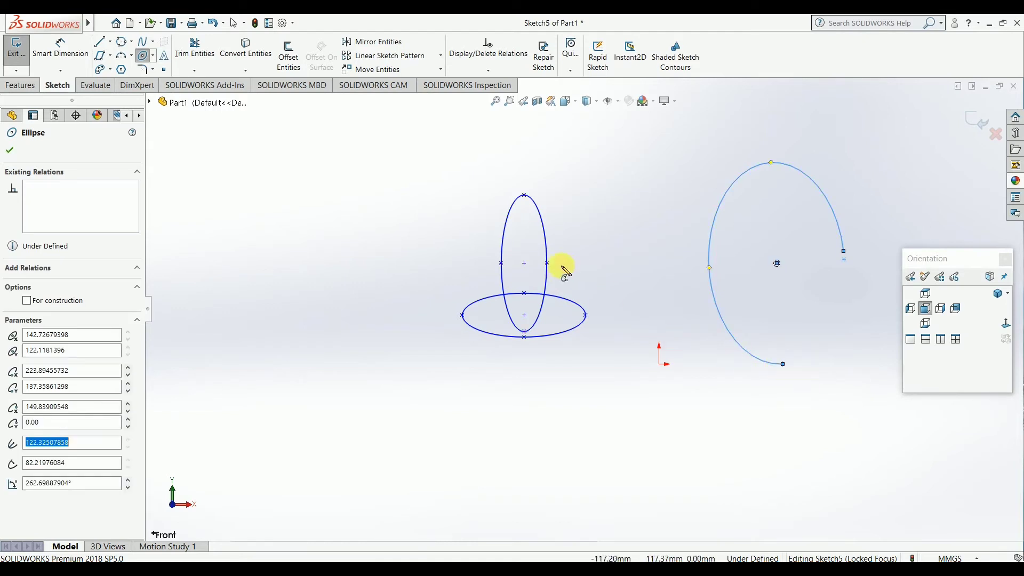
{"action": "key", "text": "Escape"}
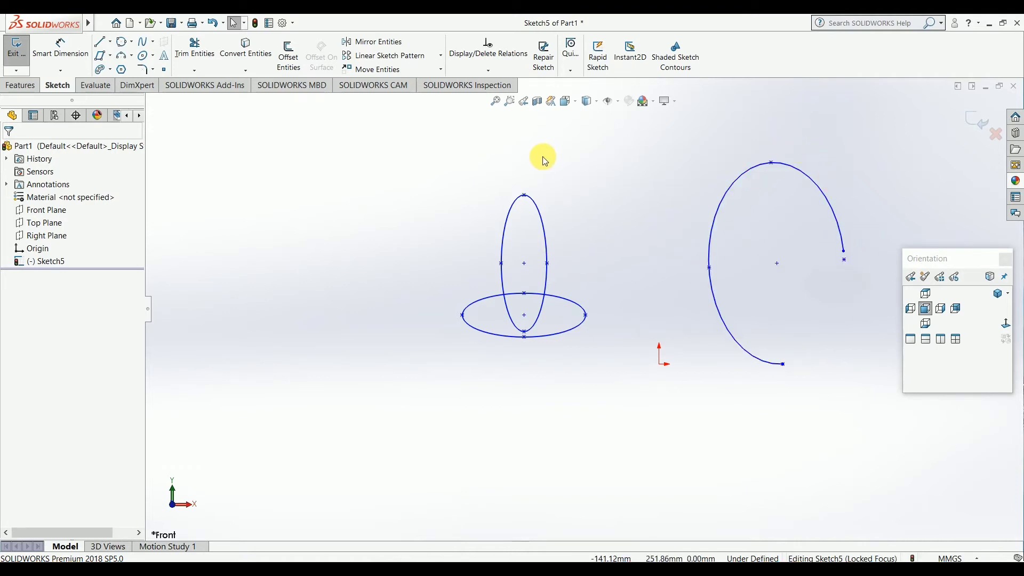
Switch the ellipse-type sketch tool to Parabola.
{"action": "scroll", "coordinate": [565, 160], "scroll_direction": "down", "scroll_amount": 2}
{"action": "scroll", "coordinate": [587, 299], "scroll_direction": "up", "scroll_amount": 4}
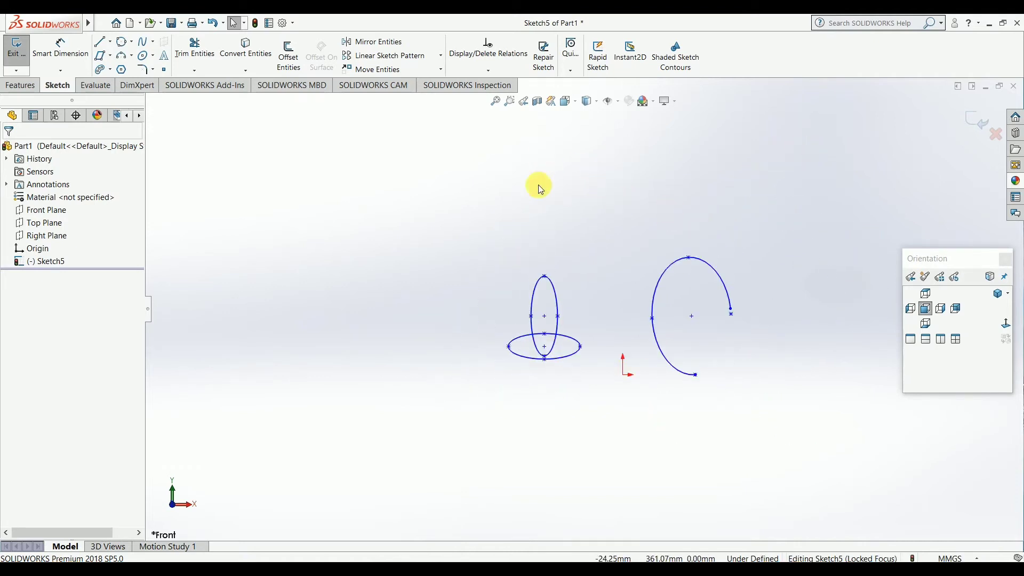
{"action": "scroll", "coordinate": [539, 187], "scroll_direction": "up", "scroll_amount": 1}
{"action": "left_click", "coordinate": [154, 56]}
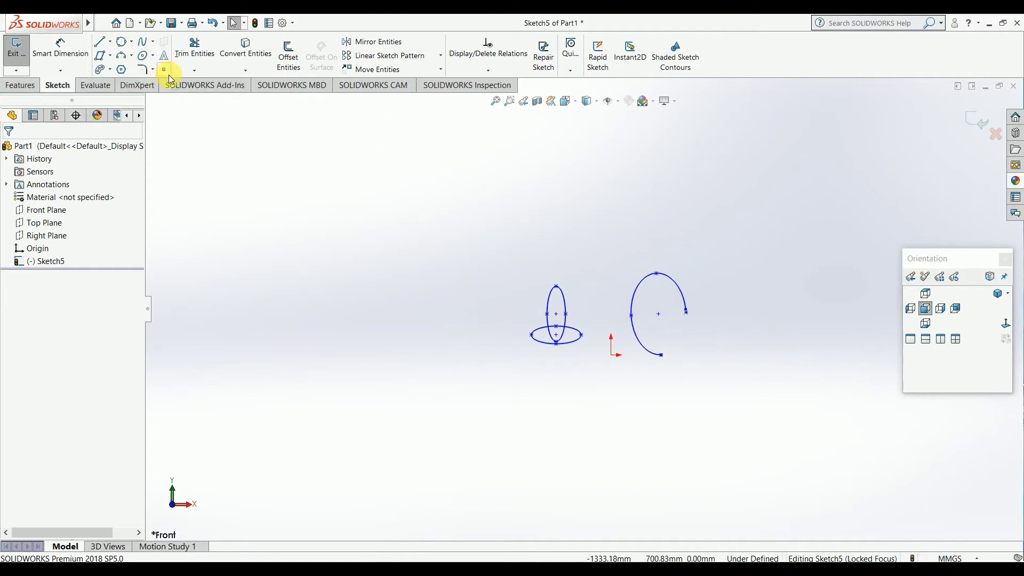
{"action": "left_click", "coordinate": [157, 57]}
{"action": "left_click", "coordinate": [155, 97]}
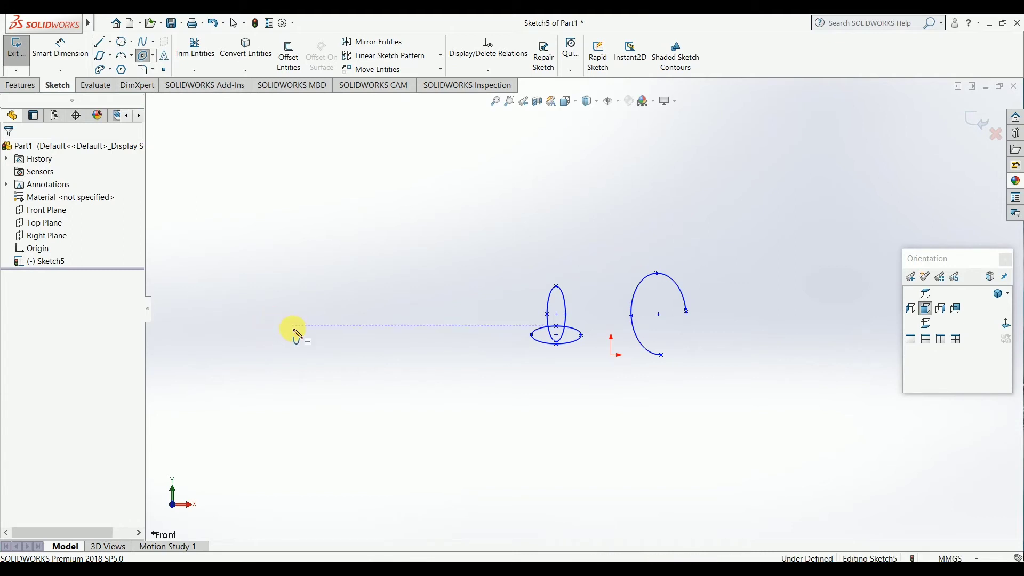
Draw a large parabola left of the ellipses, sweeping through them, by focus, vertex and endpoints.
{"action": "left_click", "coordinate": [292, 325]}
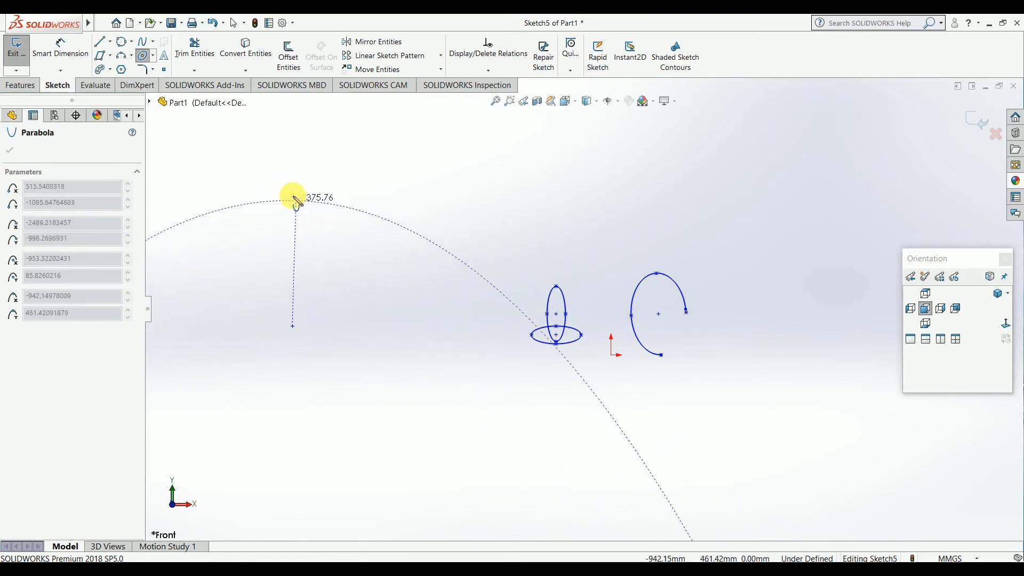
{"action": "left_click", "coordinate": [292, 195]}
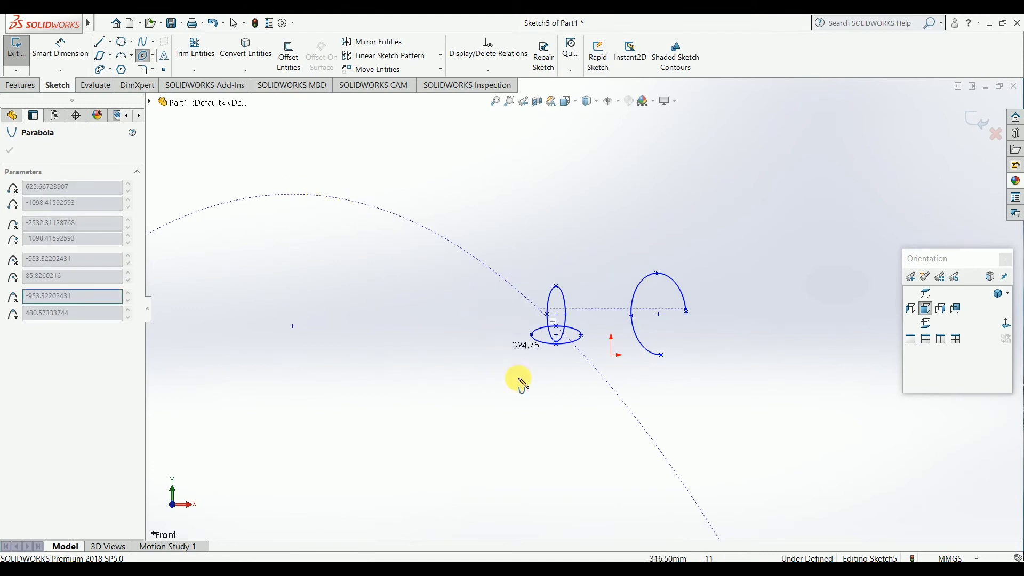
{"action": "left_click", "coordinate": [608, 384]}
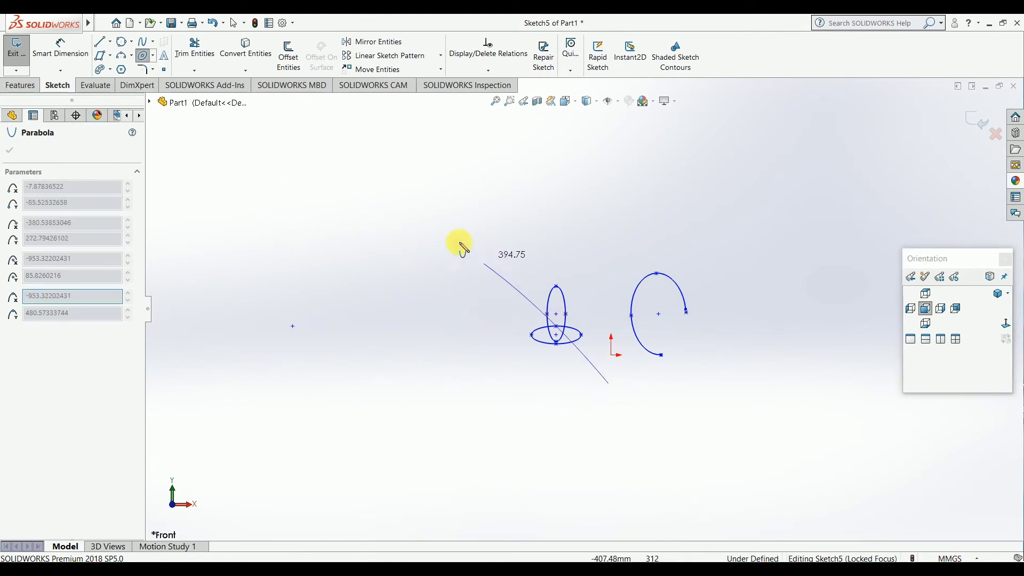
{"action": "scroll", "coordinate": [250, 272], "scroll_direction": "up", "scroll_amount": 3}
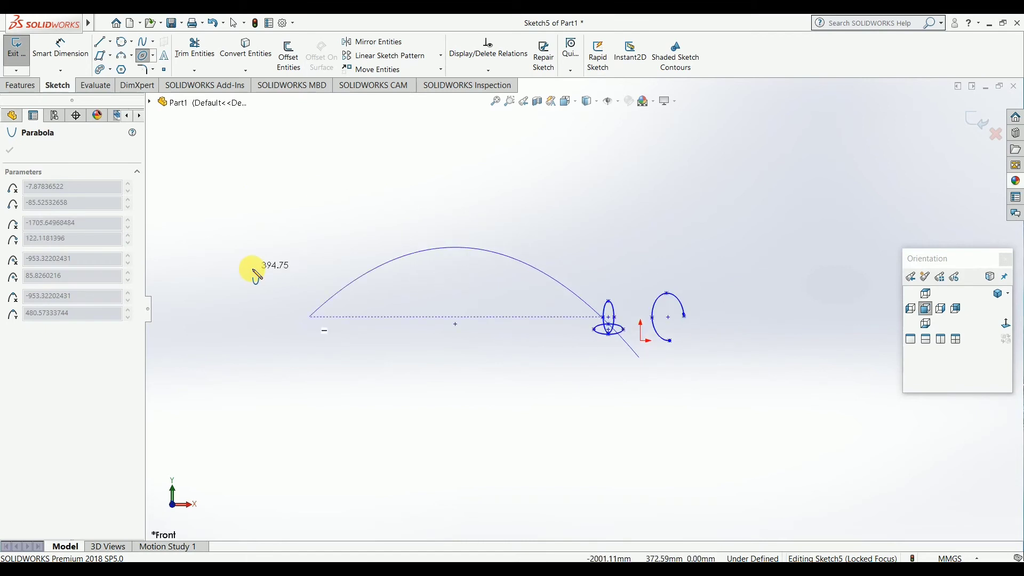
{"action": "left_click", "coordinate": [329, 397]}
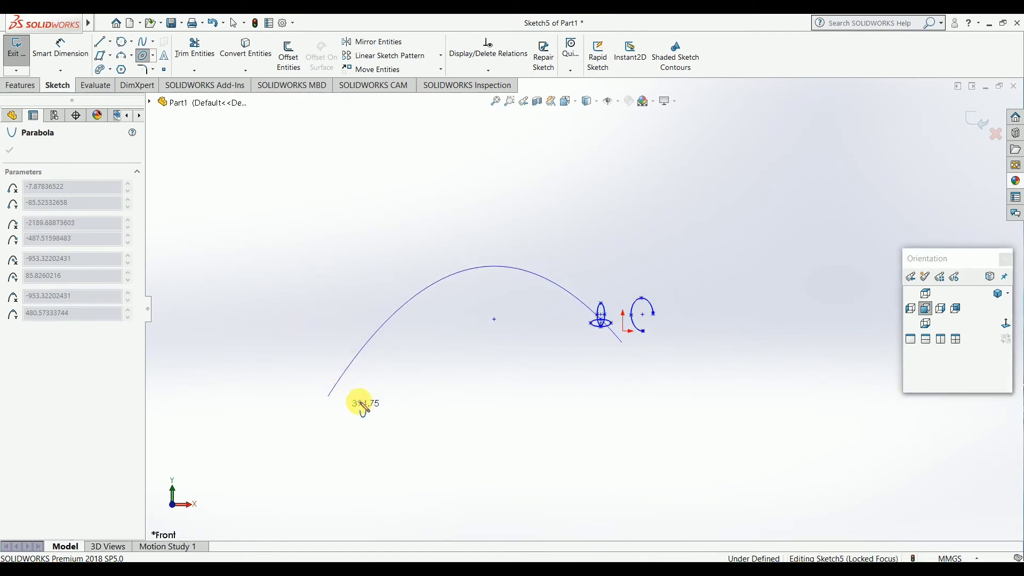
{"action": "key", "text": "Escape"}
{"action": "scroll", "coordinate": [641, 311], "scroll_direction": "up", "scroll_amount": 2}
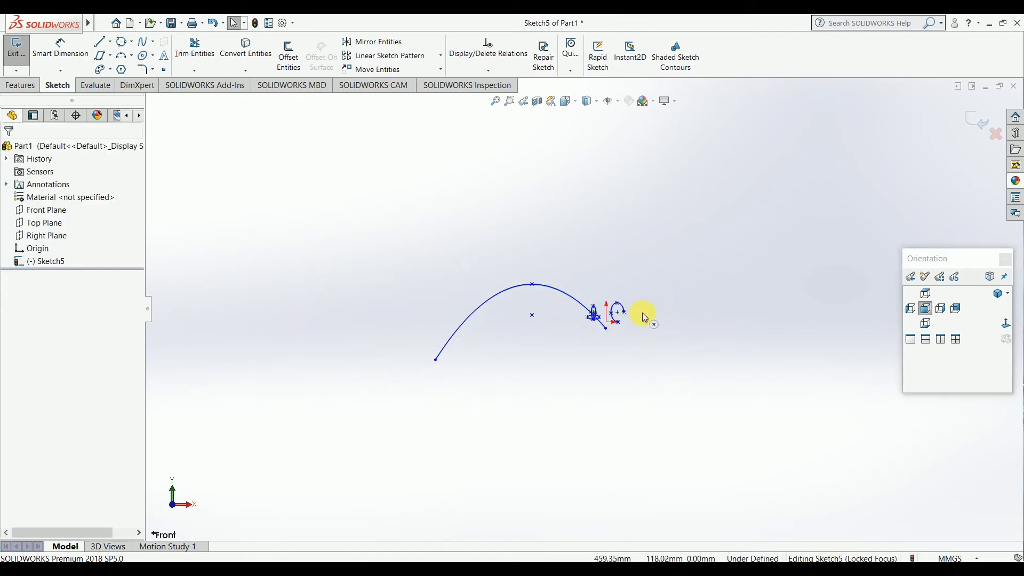
{"action": "scroll", "coordinate": [641, 311], "scroll_direction": "down", "scroll_amount": 2}
{"action": "scroll", "coordinate": [620, 322], "scroll_direction": "down", "scroll_amount": 3}
{"action": "scroll", "coordinate": [590, 274], "scroll_direction": "down", "scroll_amount": 2}
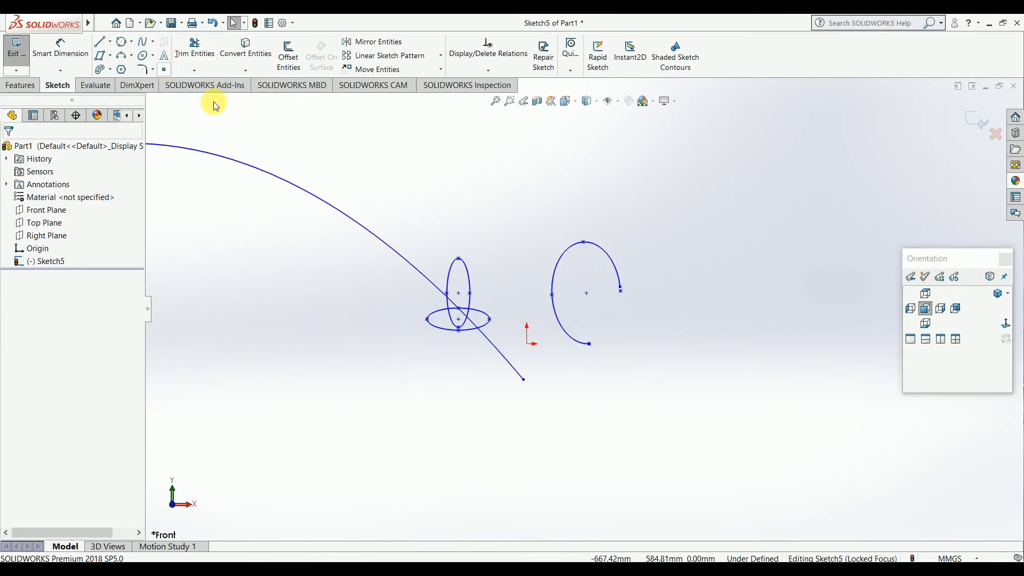
Switch the ellipse-type sketch tool to Conic.
{"action": "left_click", "coordinate": [153, 55]}
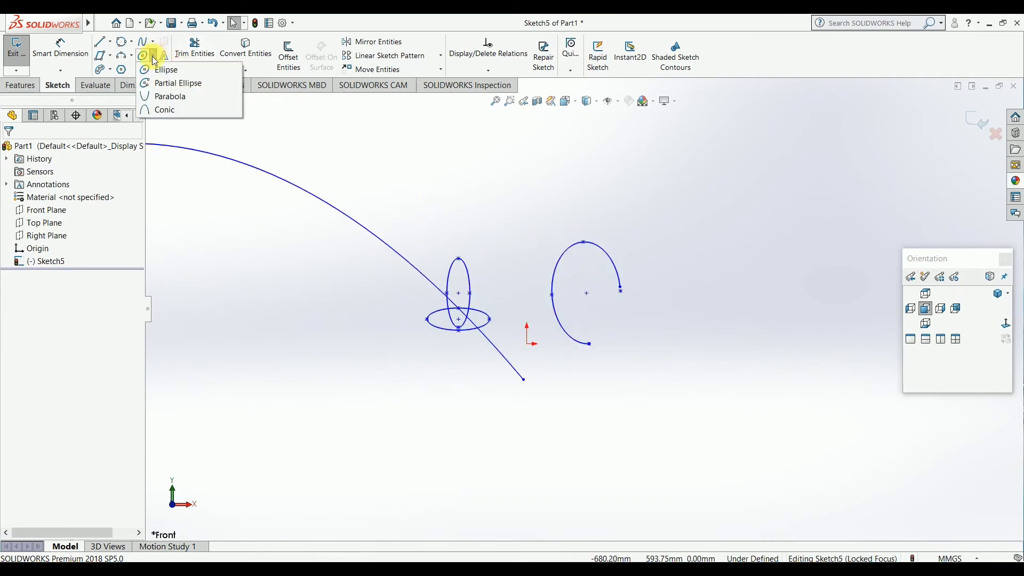
{"action": "left_click", "coordinate": [164, 113]}
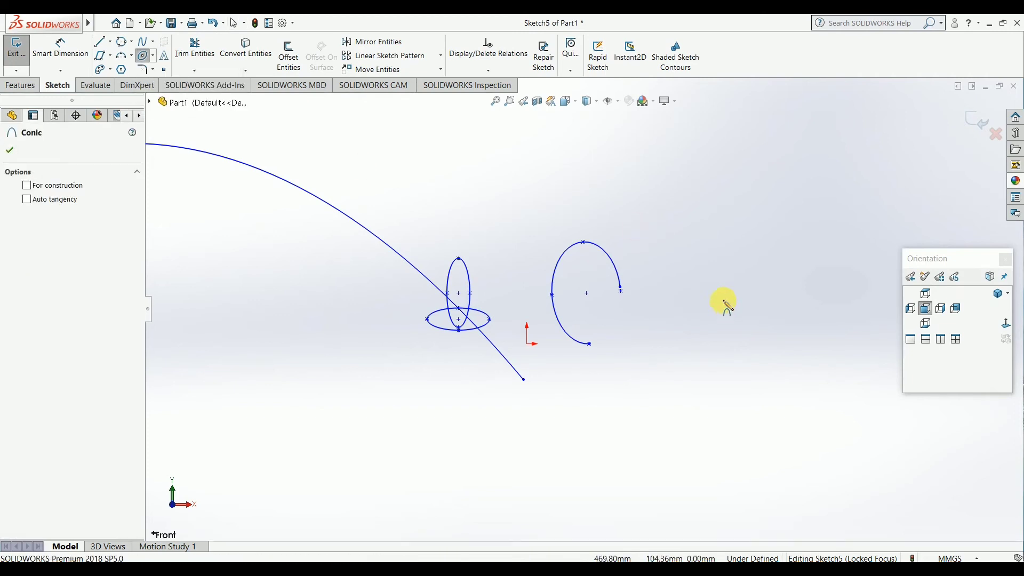
{"action": "scroll", "coordinate": [720, 297], "scroll_direction": "up", "scroll_amount": 1}
{"action": "scroll", "coordinate": [750, 297], "scroll_direction": "up", "scroll_amount": 2}
{"action": "scroll", "coordinate": [779, 357], "scroll_direction": "up", "scroll_amount": 3}
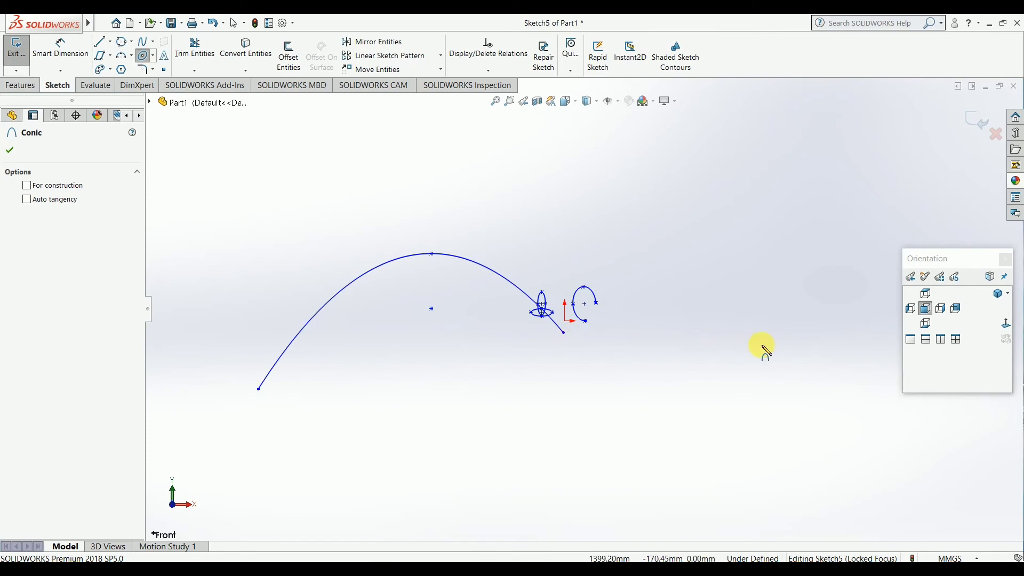
{"action": "scroll", "coordinate": [766, 347], "scroll_direction": "down", "scroll_amount": 2}
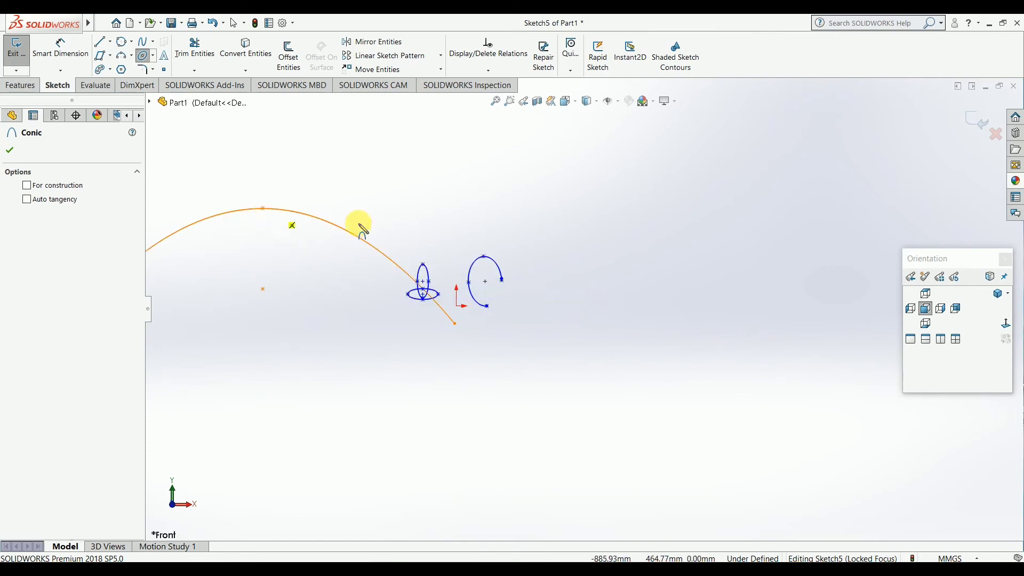
{"action": "scroll", "coordinate": [724, 336], "scroll_direction": "up", "scroll_amount": 1}
Draw an arched conic right of the partial ellipse with Rho about 0.50.
{"action": "left_click", "coordinate": [678, 346]}
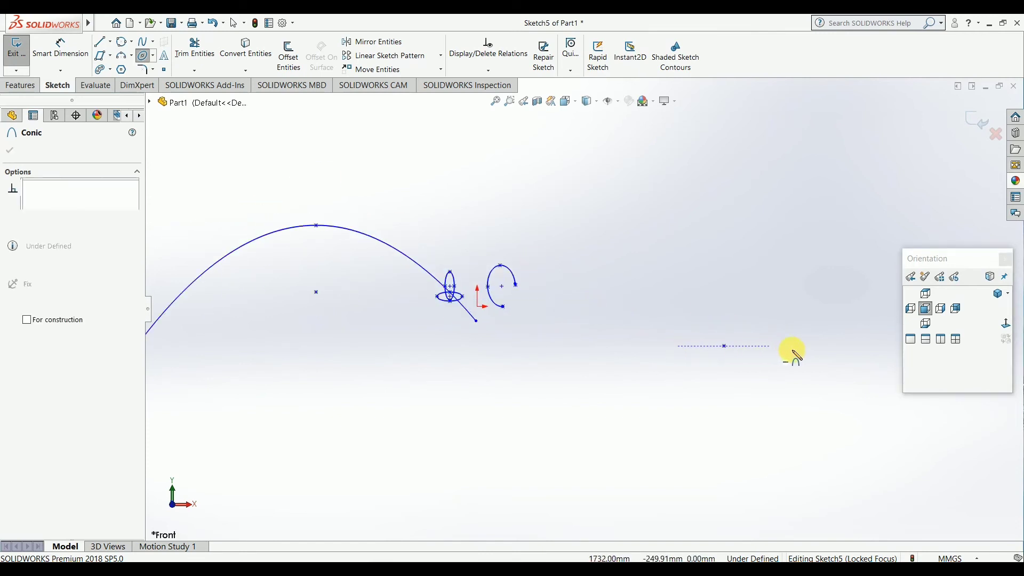
{"action": "left_click", "coordinate": [863, 347]}
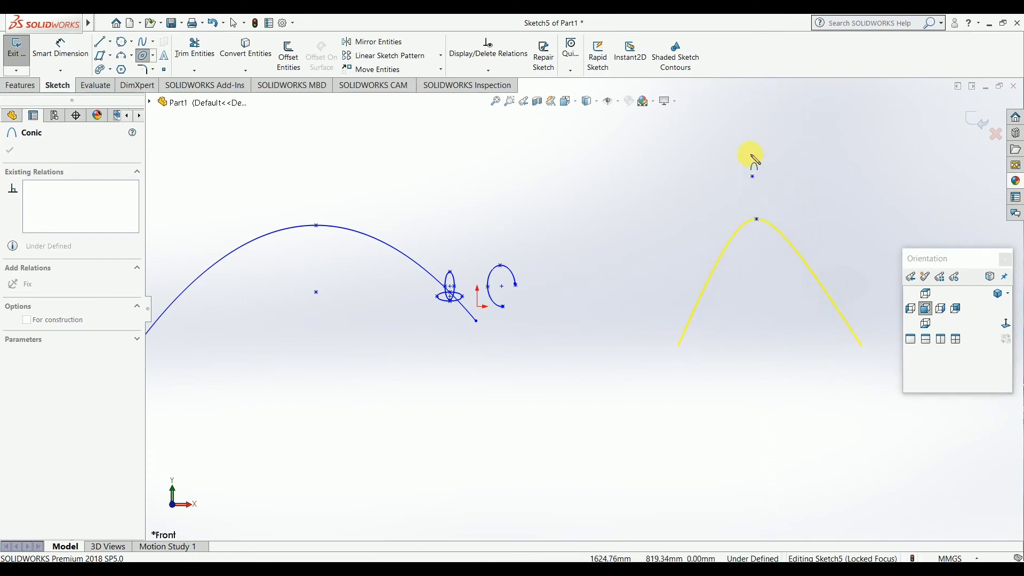
{"action": "left_click", "coordinate": [756, 122]}
{"action": "left_click", "coordinate": [763, 235]}
{"action": "key", "text": "Escape"}
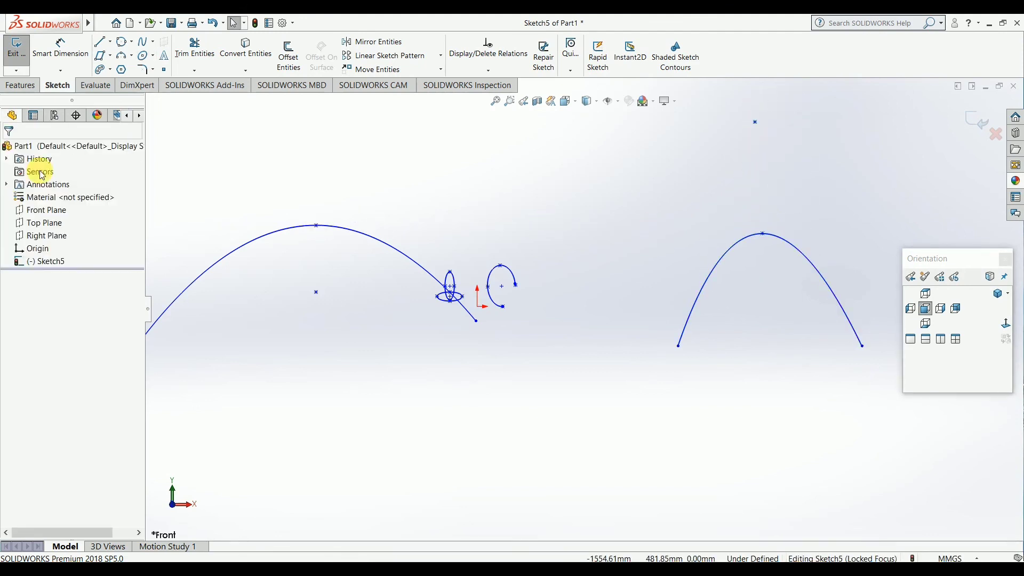
Box-select all five curves and delete them, leaving Sketch5 empty.
{"action": "left_click", "coordinate": [155, 55]}
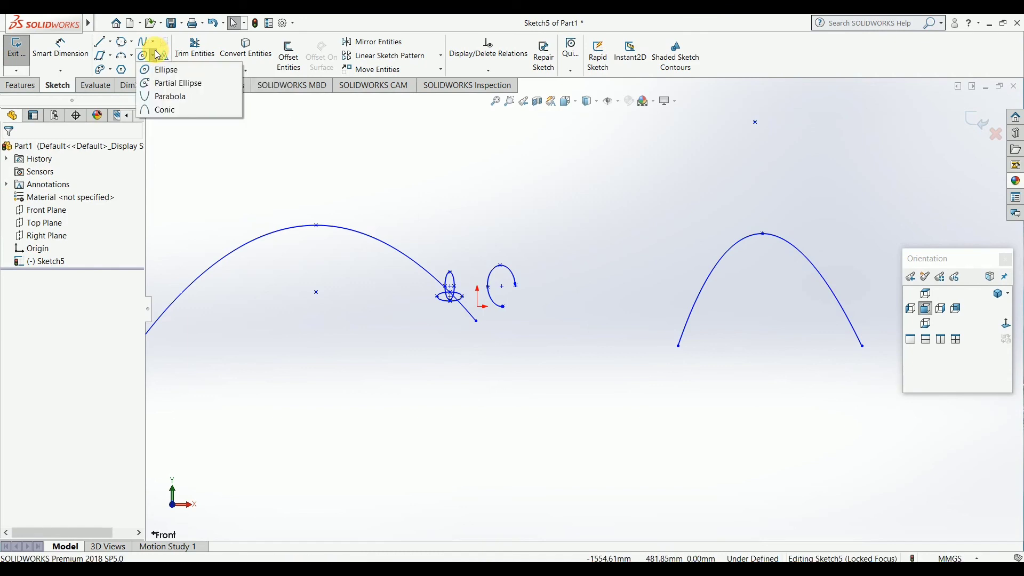
{"action": "left_click", "coordinate": [152, 56]}
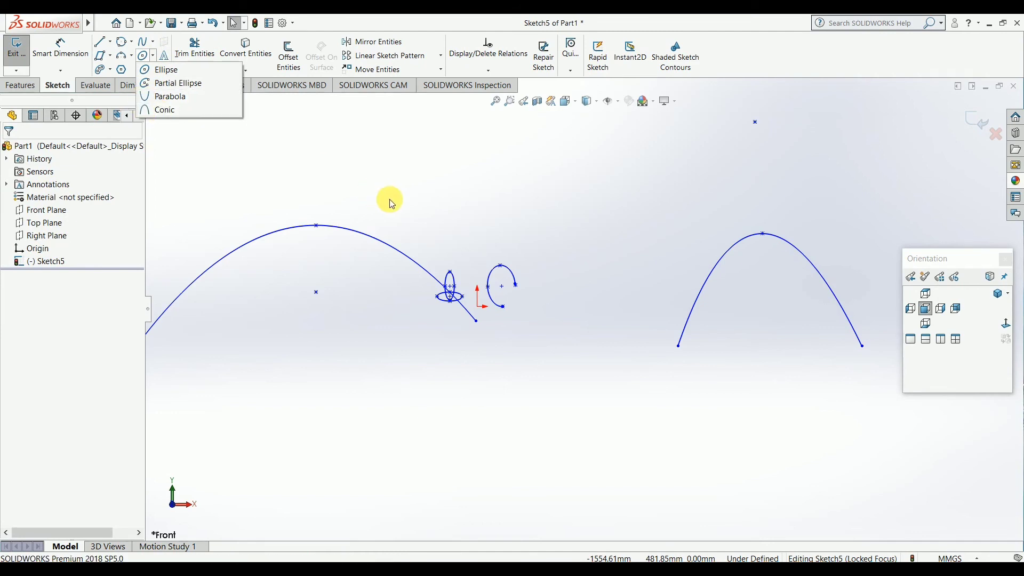
{"action": "scroll", "coordinate": [456, 216], "scroll_direction": "down", "scroll_amount": 2}
{"action": "scroll", "coordinate": [454, 213], "scroll_direction": "up", "scroll_amount": 3}
{"action": "scroll", "coordinate": [451, 205], "scroll_direction": "up", "scroll_amount": 2}
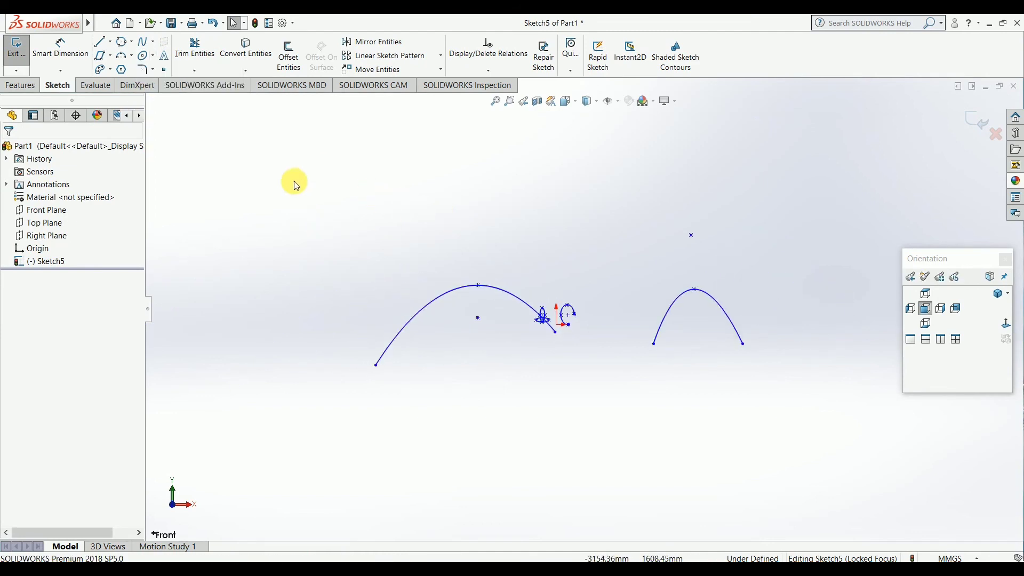
{"action": "left_click_drag", "start_coordinate": [222, 159], "coordinate": [846, 441]}
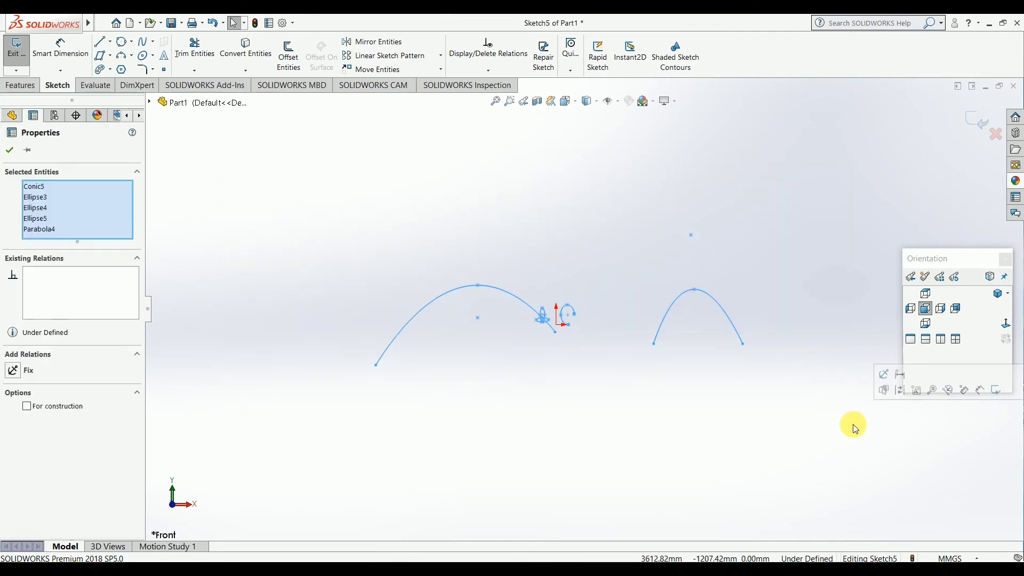
{"action": "key", "text": "Delete"}
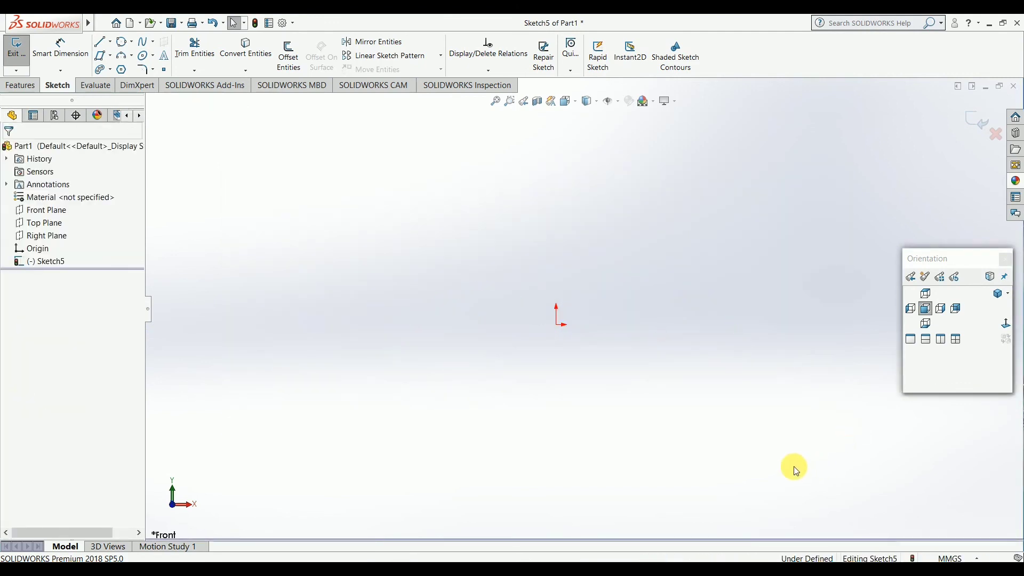